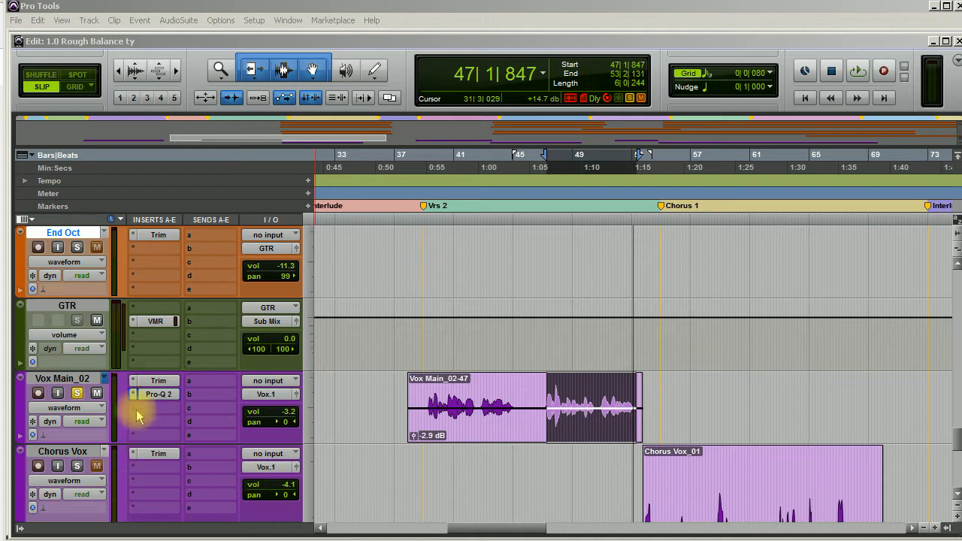
- Open the Pro-Q 2 insert on the Vox Main_02 track and listen to the selected vocal phrase through it
click(162, 394)
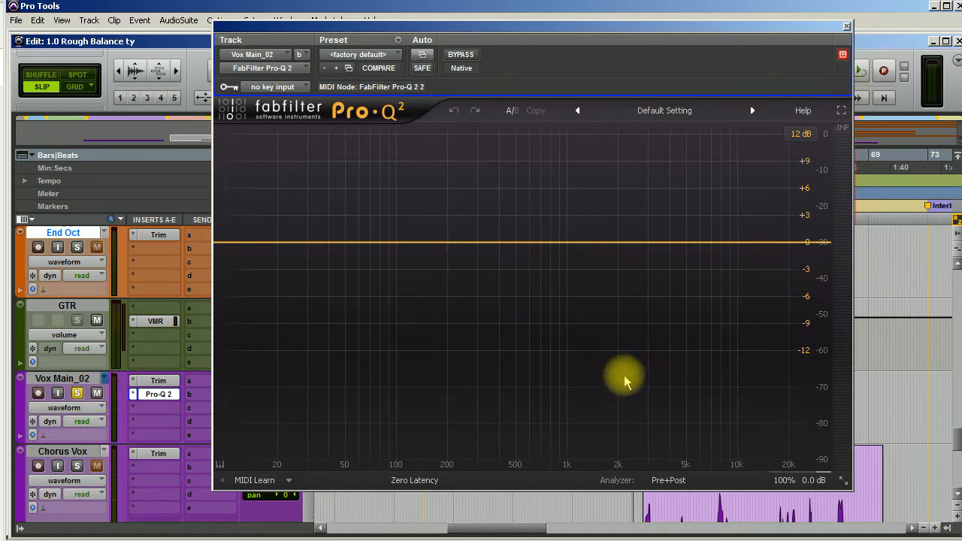
key(space)
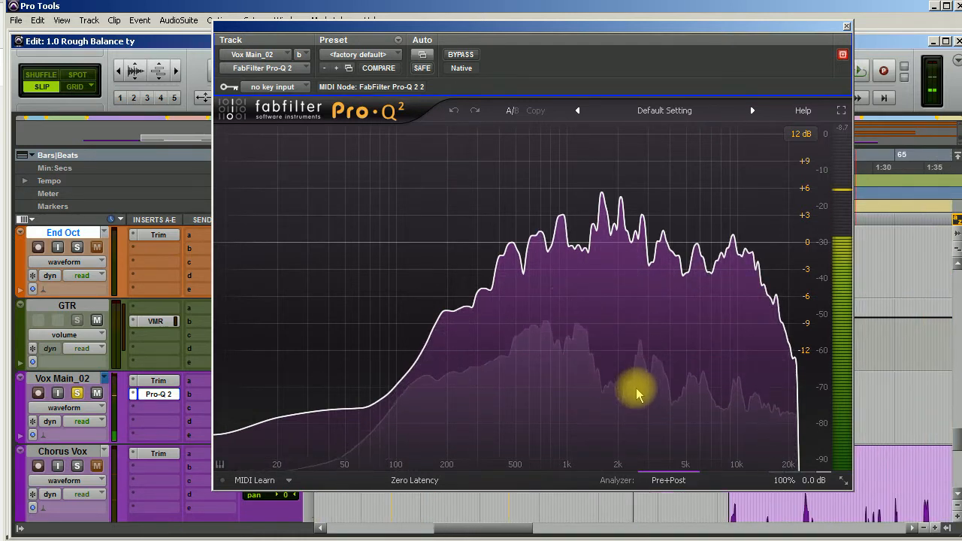
key(space)
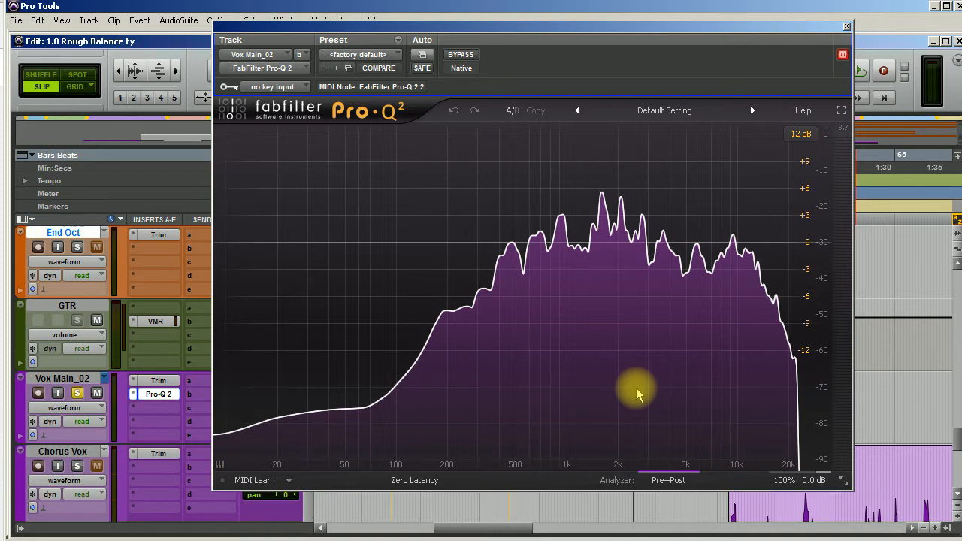
key(space)
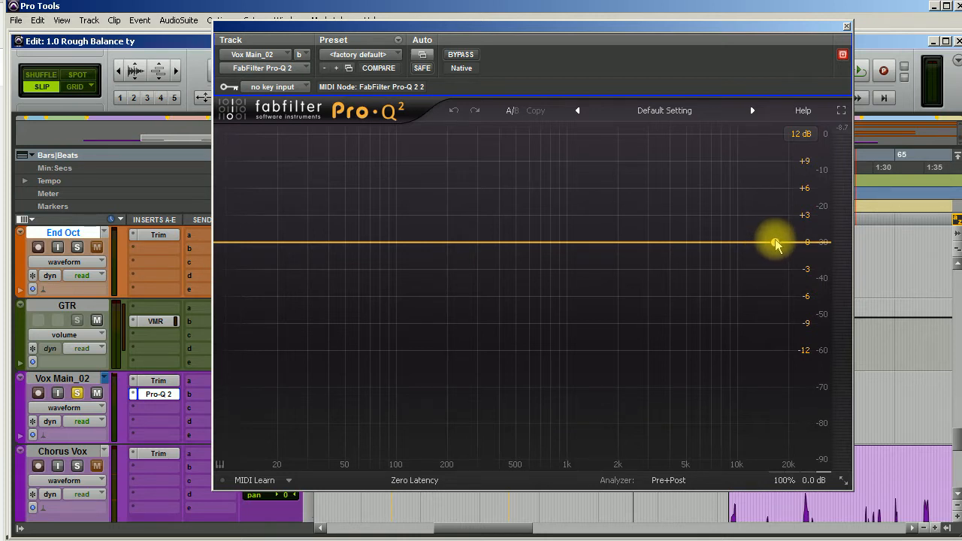
click(776, 242)
right_click(775, 243)
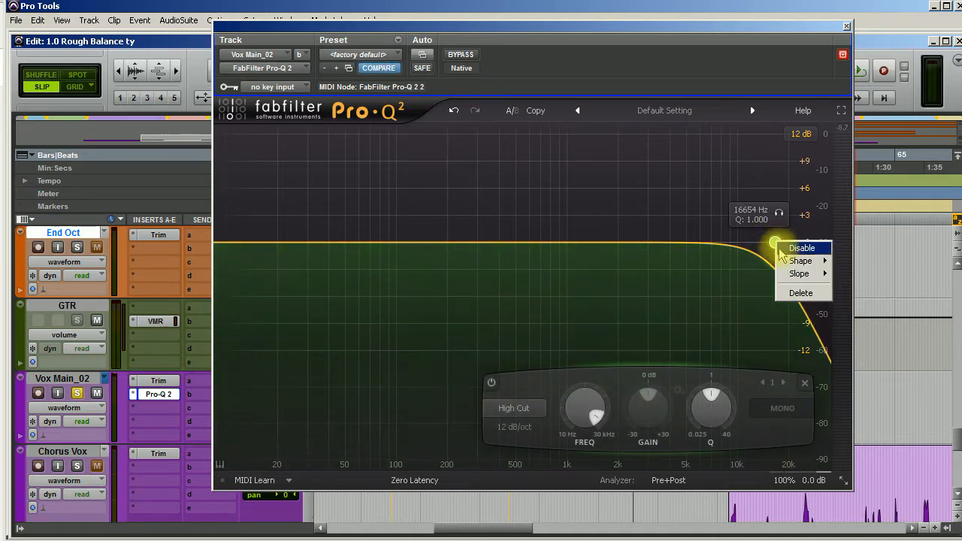
click(797, 293)
- Add an EQ band in the treble, change its shape to High Shelf, and place it at about 10.7 kHz with +0.4 dB gain
click(732, 243)
mouse_move(735, 244)
mouse_down()
mouse_move(750, 230)
mouse_move(734, 239)
mouse_up()
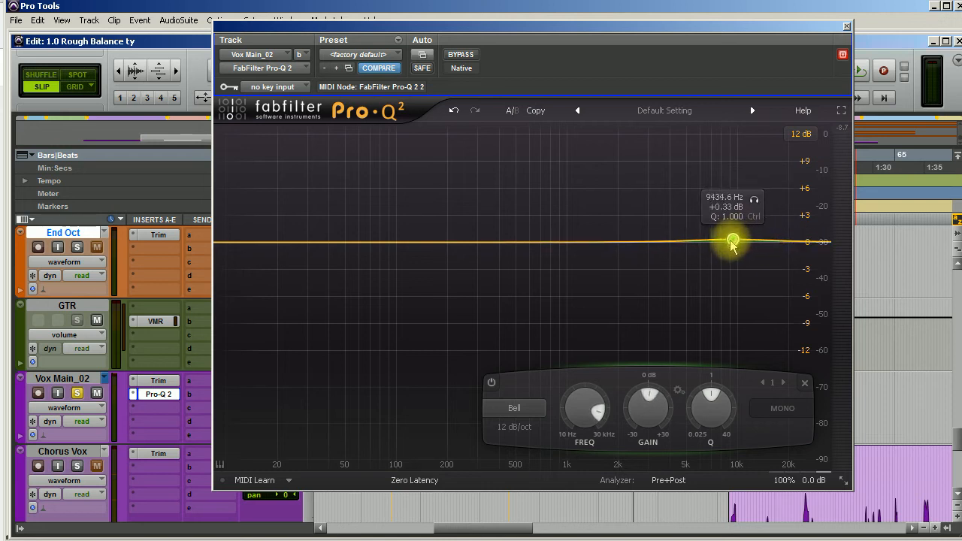
click(521, 410)
click(522, 460)
mouse_move(732, 246)
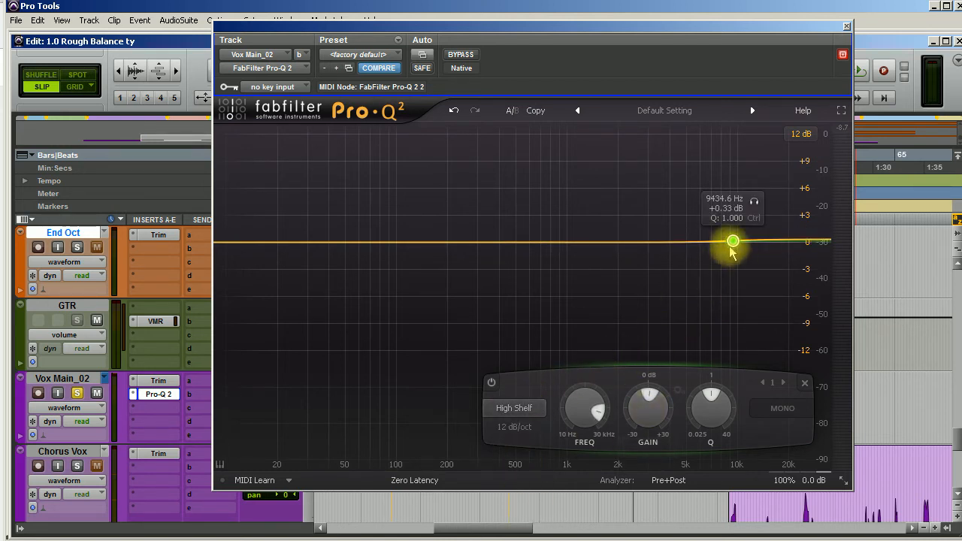
drag(733, 246, 742, 244)
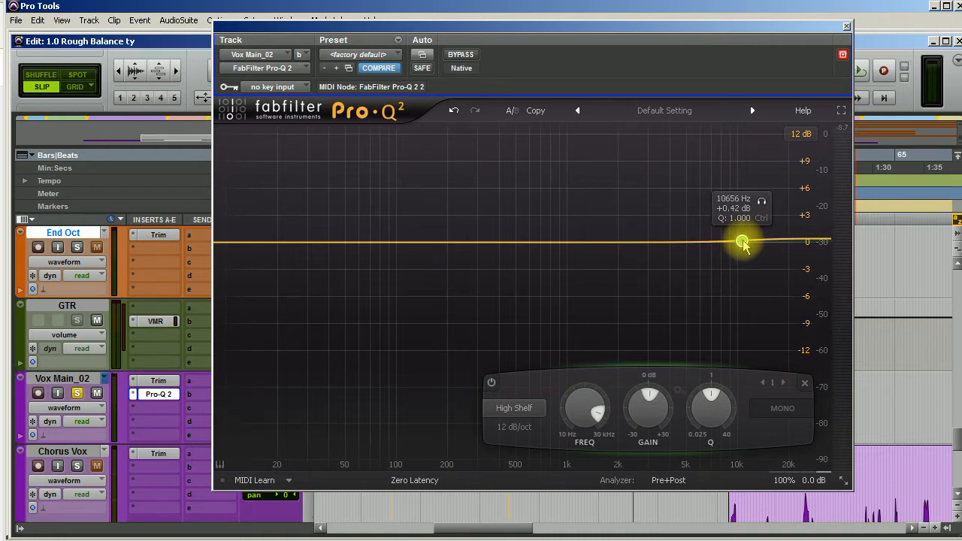
- Exaggerate the high shelf to about +10.75 dB at 10.1 kHz during playback and compare it with the equalizer bypassed
key(space)
drag(743, 243, 741, 147)
click(459, 56)
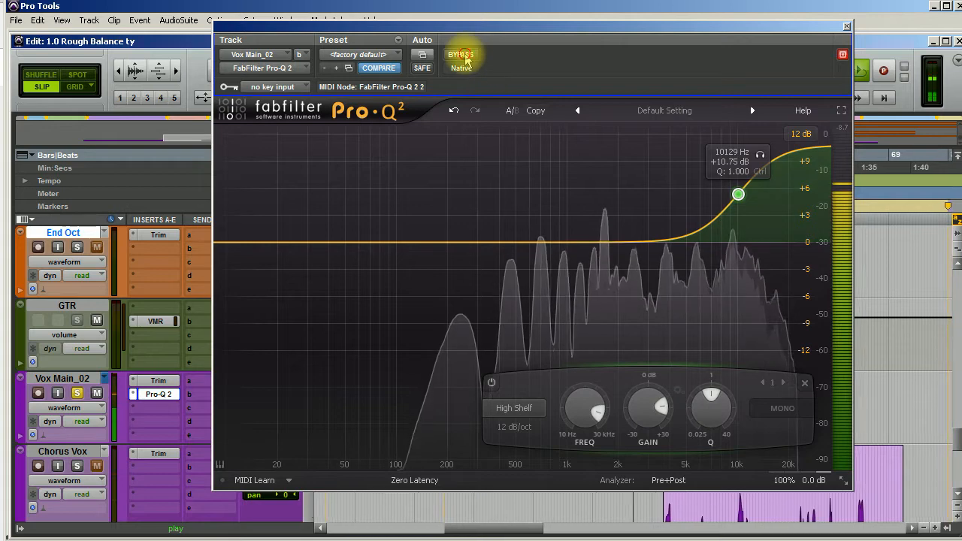
click(462, 56)
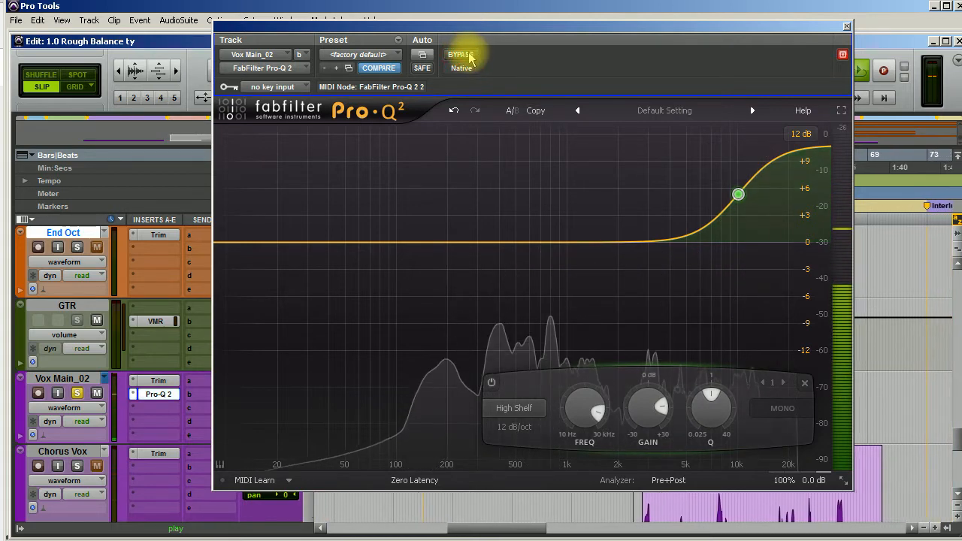
click(460, 56)
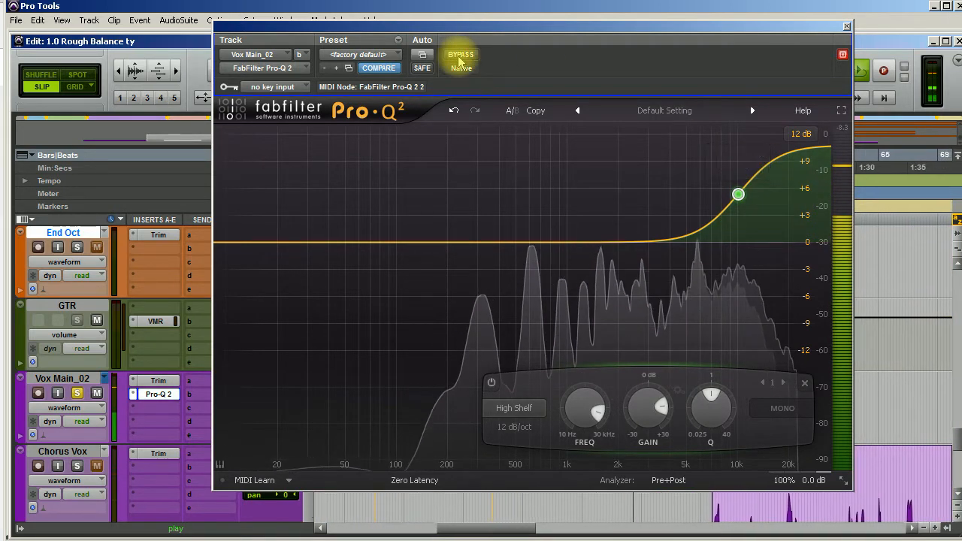
click(460, 56)
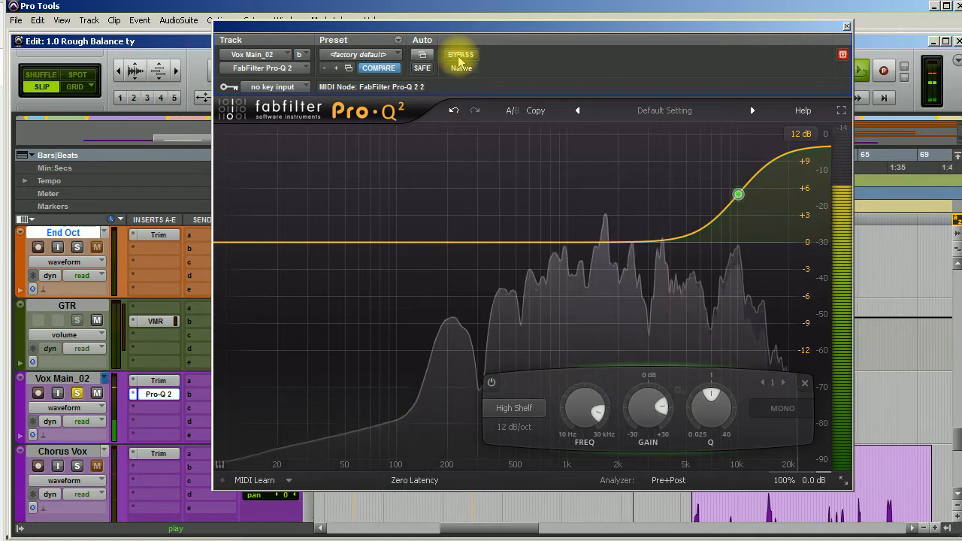
- Reduce the high shelf to about +2.4 dB at 10.8 kHz and audition the vocal
drag(738, 197, 741, 270)
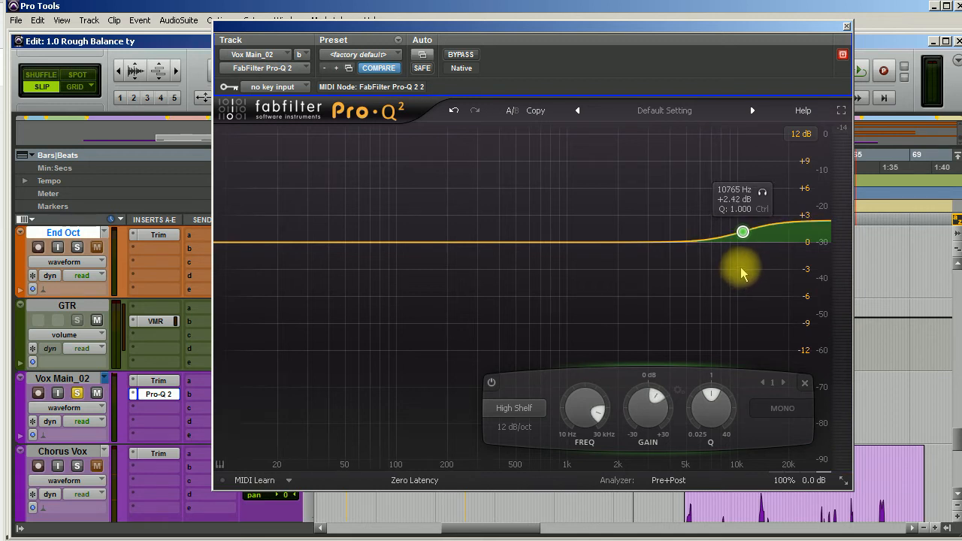
key(space)
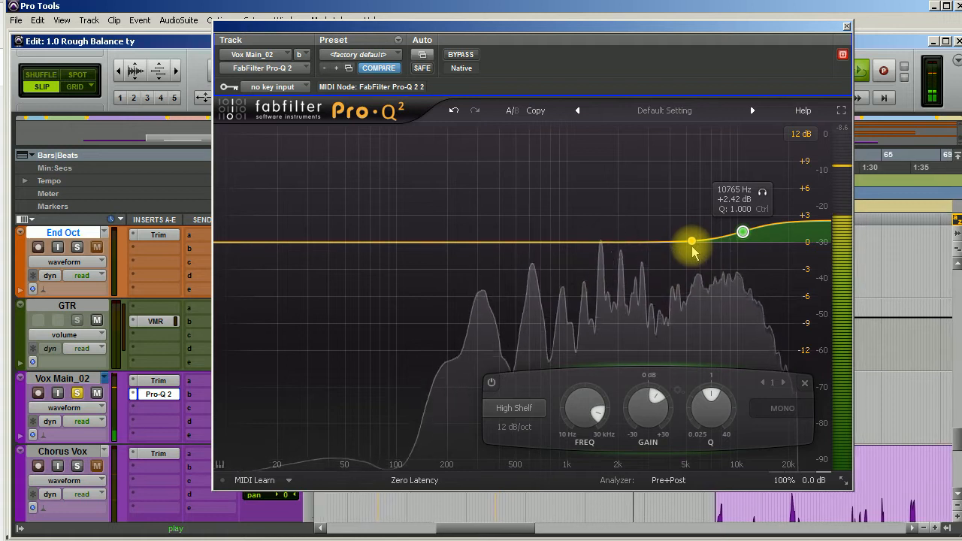
key(space)
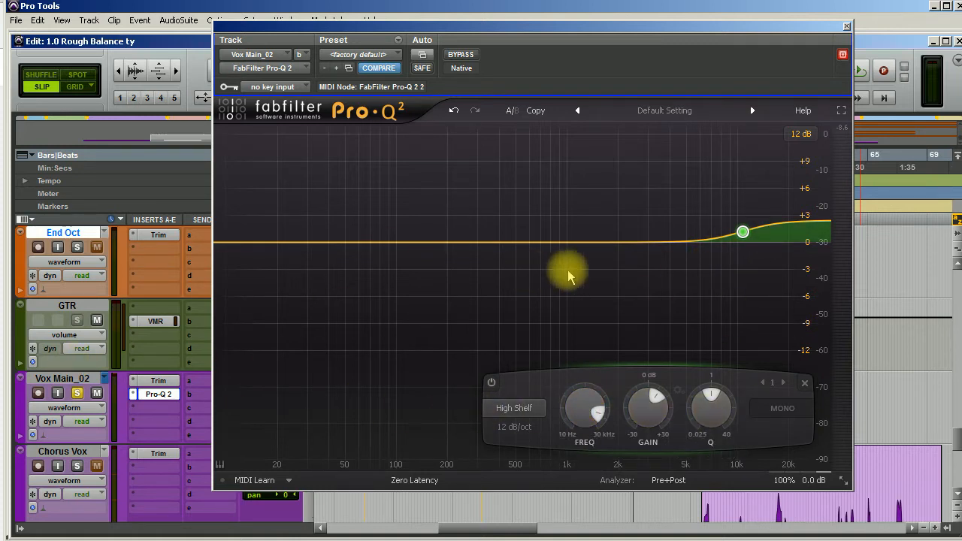
- Add a second bell band and tune it during playback to about 4.3 kHz with a +1.3 dB boost
click(650, 242)
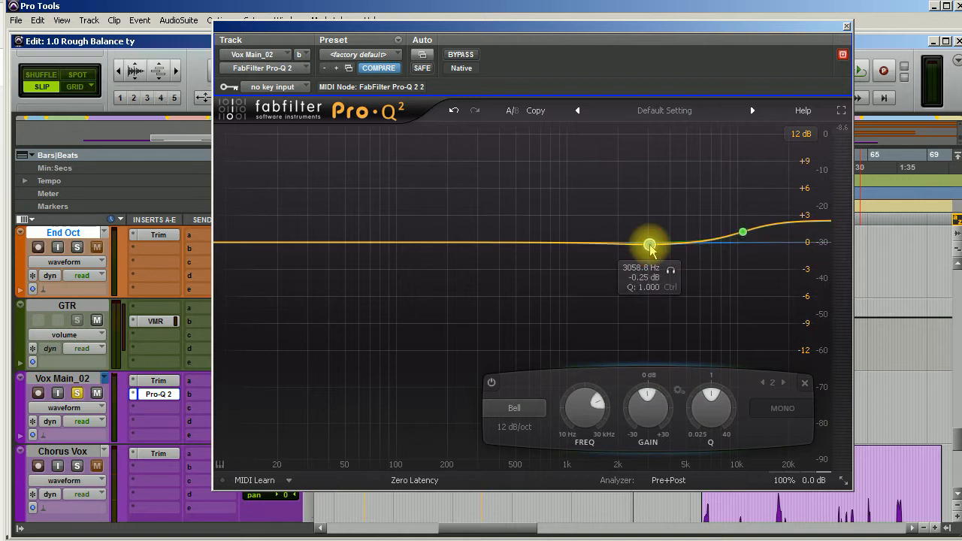
drag(650, 242, 630, 242)
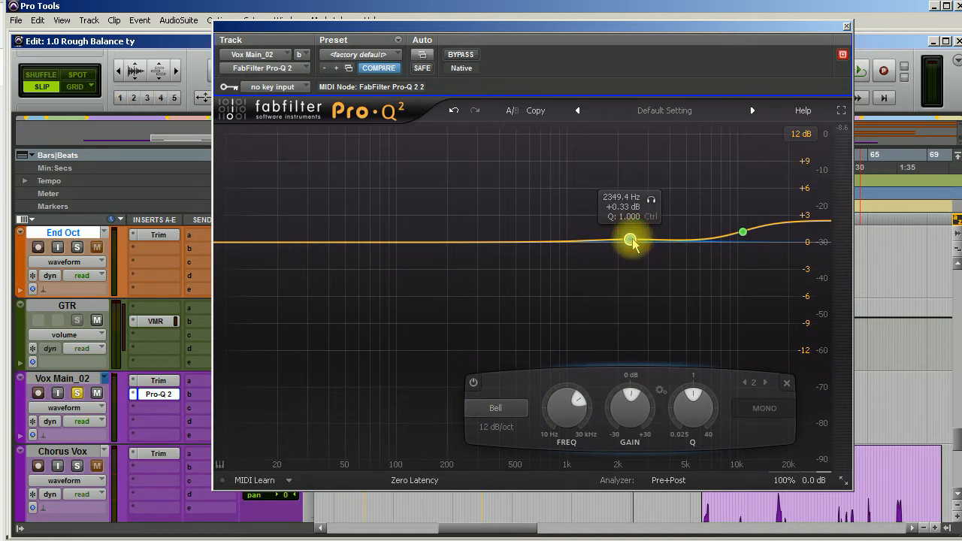
key(space)
drag(630, 240, 670, 212)
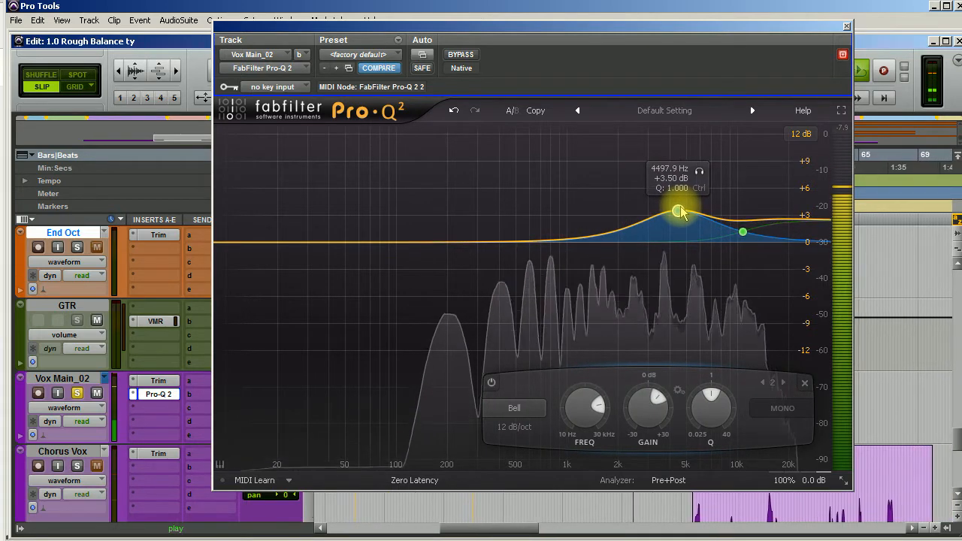
drag(677, 213, 678, 213)
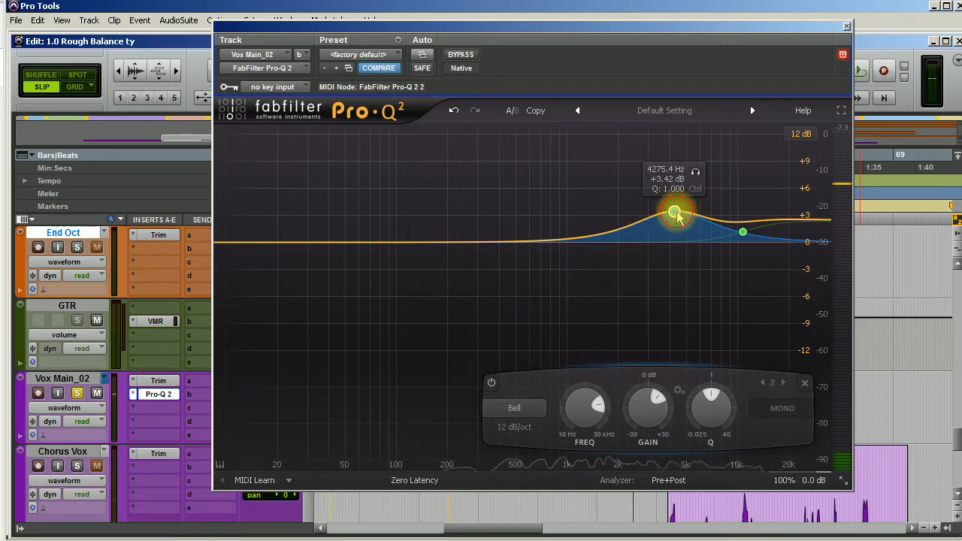
drag(676, 215, 674, 234)
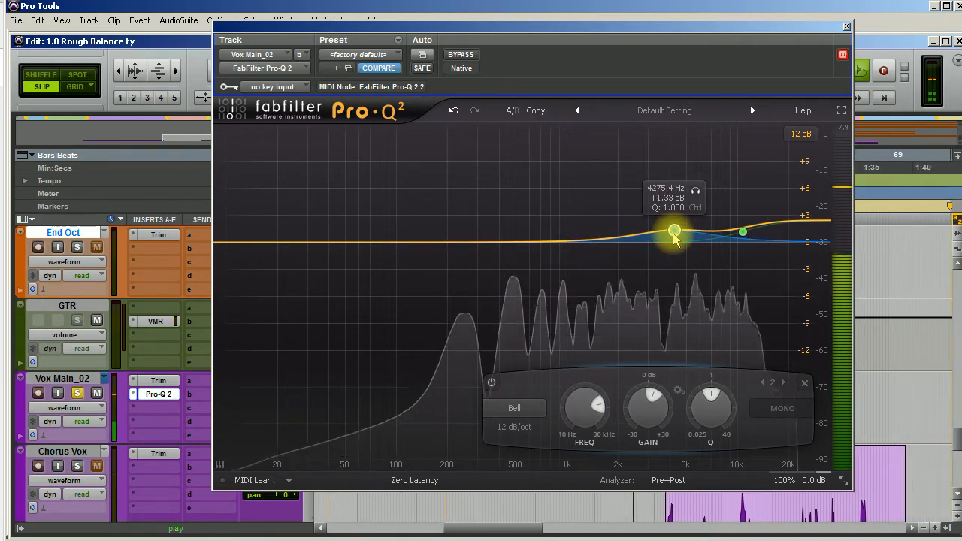
key(space)
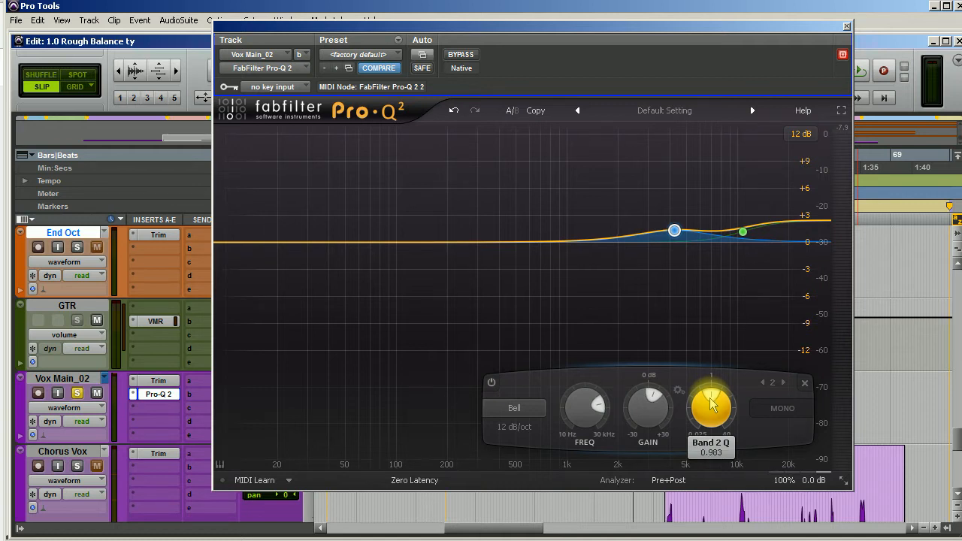
- Widen the 4.3 kHz bell band to a Q of about 0.37 and audition the vocal
drag(713, 405, 711, 412)
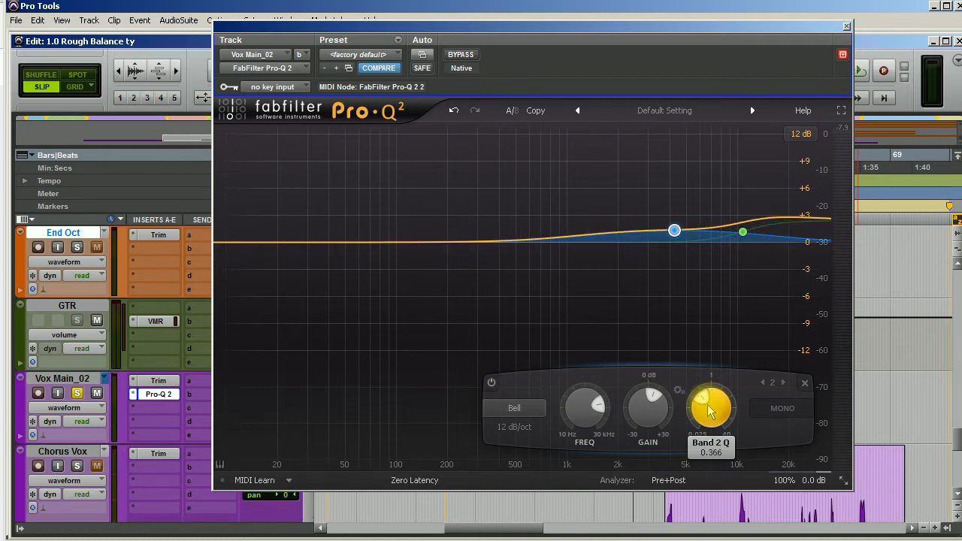
key(space)
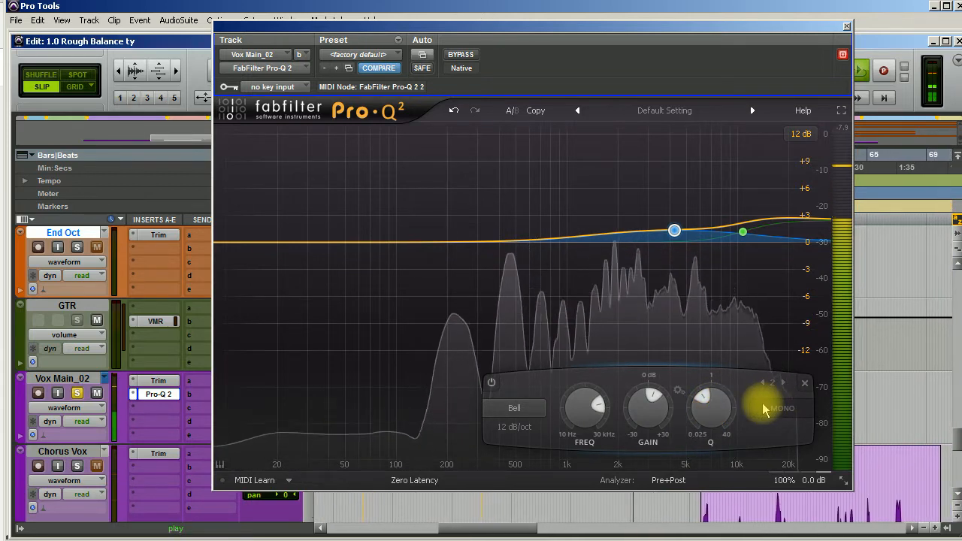
key(space)
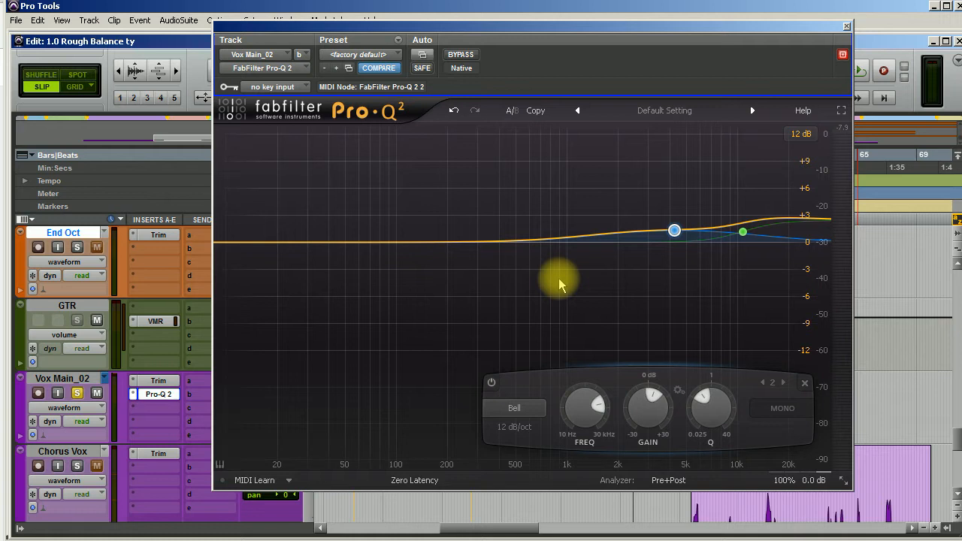
- Add a third bell band at about 1.1 kHz and boost it to about +5.75 dB to expose the resonance
click(575, 238)
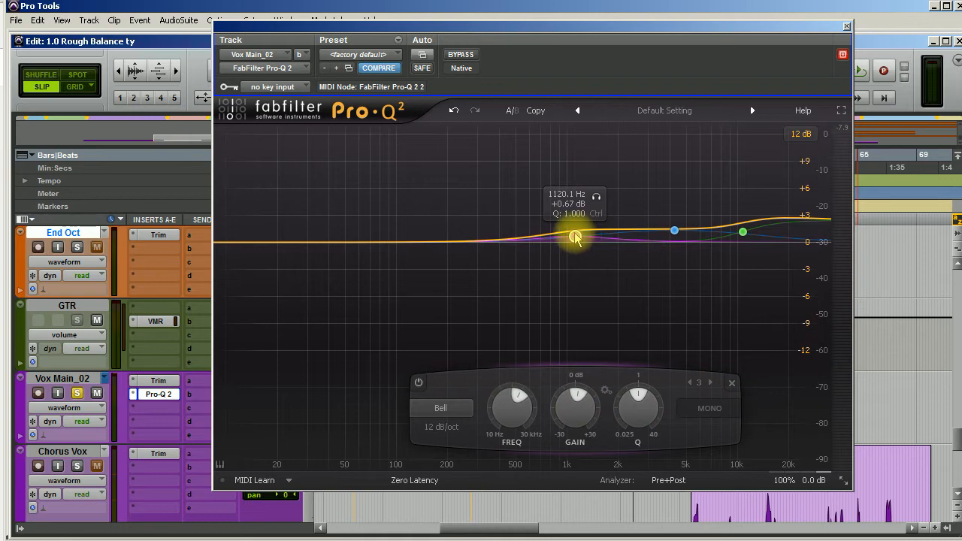
key(space)
drag(575, 237, 575, 191)
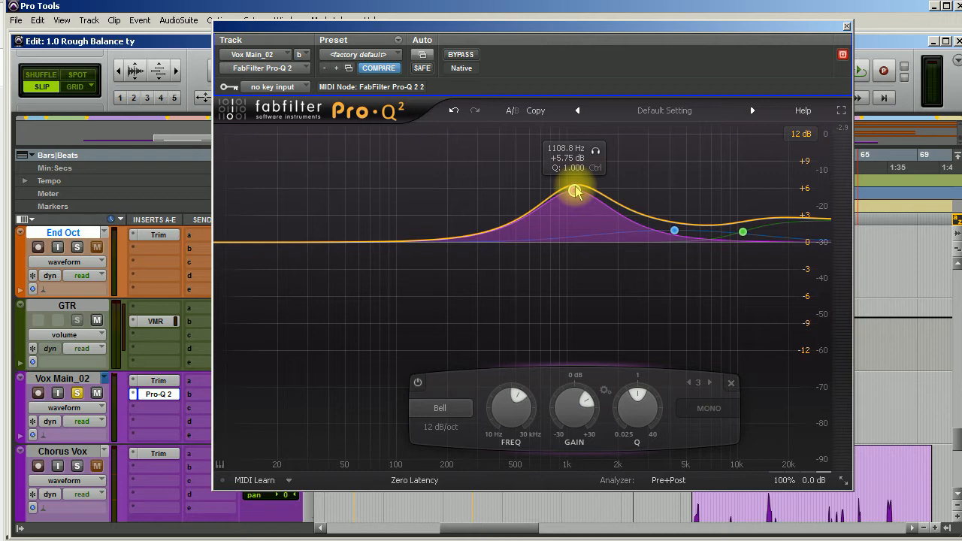
- Turn the 1.1 kHz band into a narrow cut of about -2.3 dB with a Q of about 6 during playback
key(space)
mouse_move(576, 186)
mouse_down()
mouse_move(582, 181)
mouse_move(573, 186)
mouse_up()
drag(667, 421, 660, 366)
drag(580, 186, 574, 166)
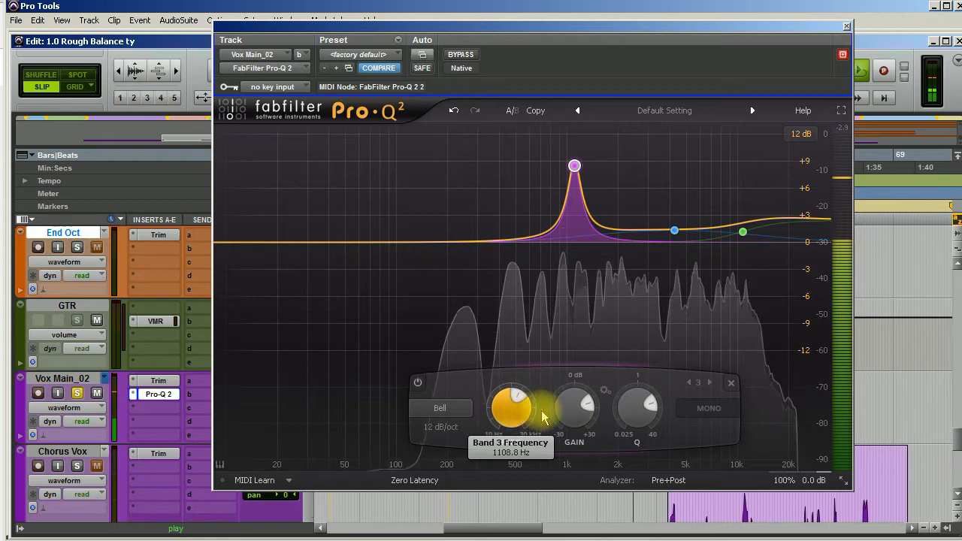
drag(574, 409, 551, 481)
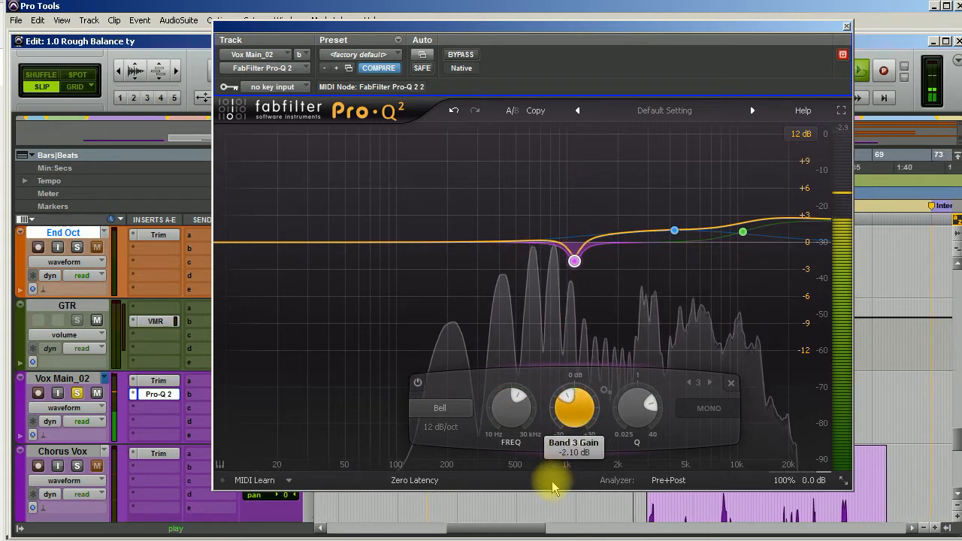
drag(552, 481, 551, 483)
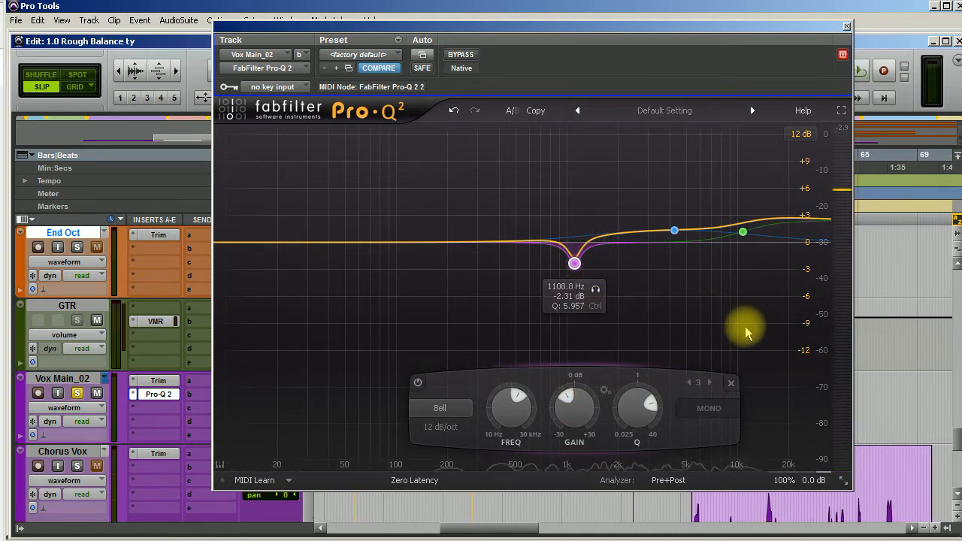
mouse_move(574, 288)
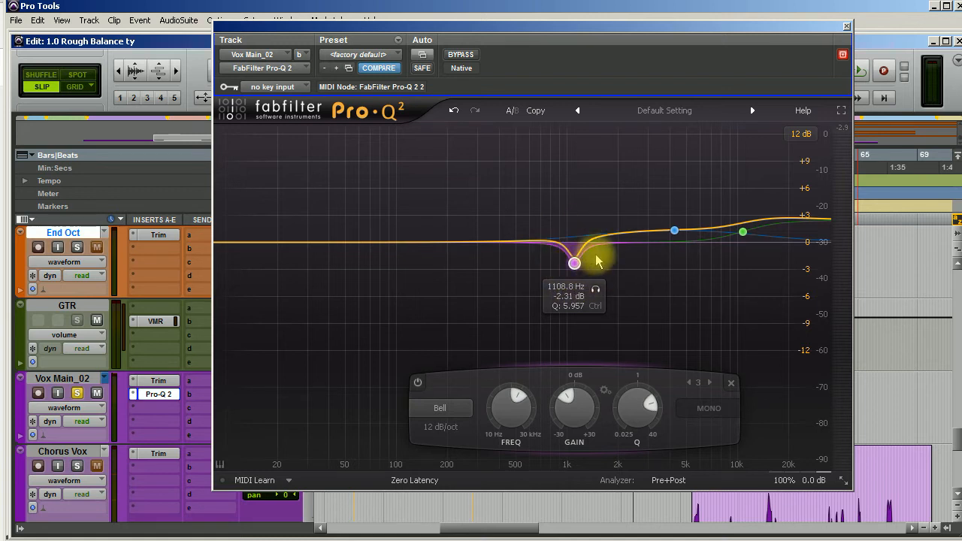
- Add a fourth bell band with a gentle boost of just over 1 dB near 2 kHz and slightly widen its Q during playback
drag(606, 240, 612, 227)
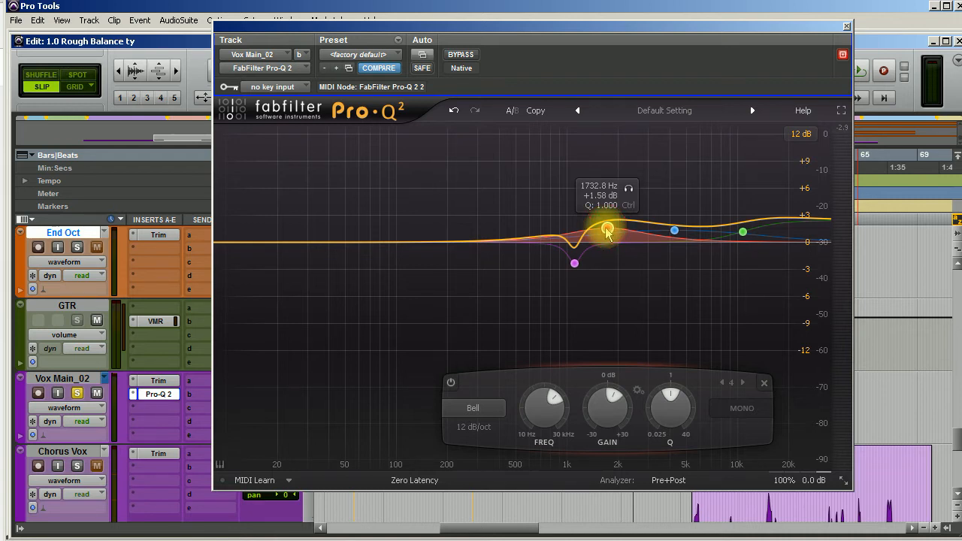
key(space)
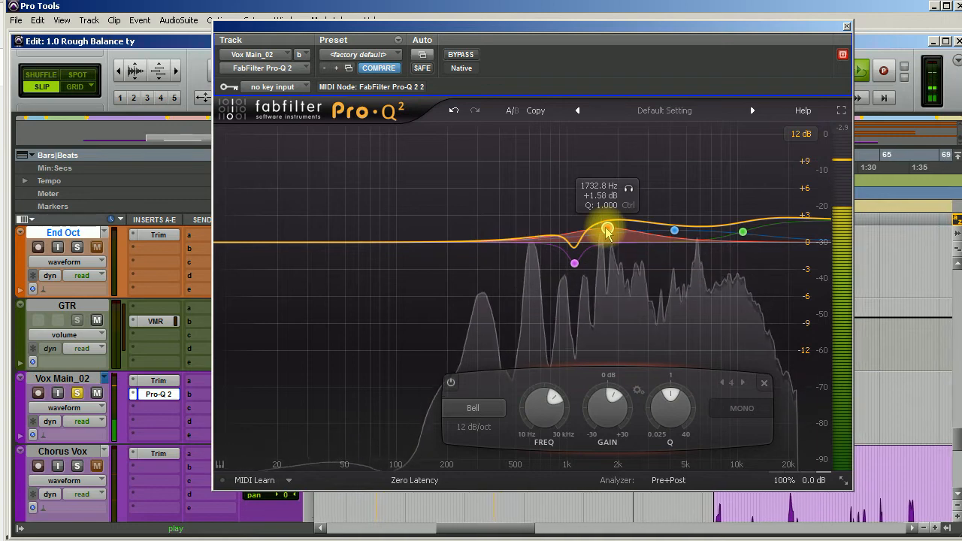
drag(608, 229, 620, 232)
drag(666, 417, 675, 421)
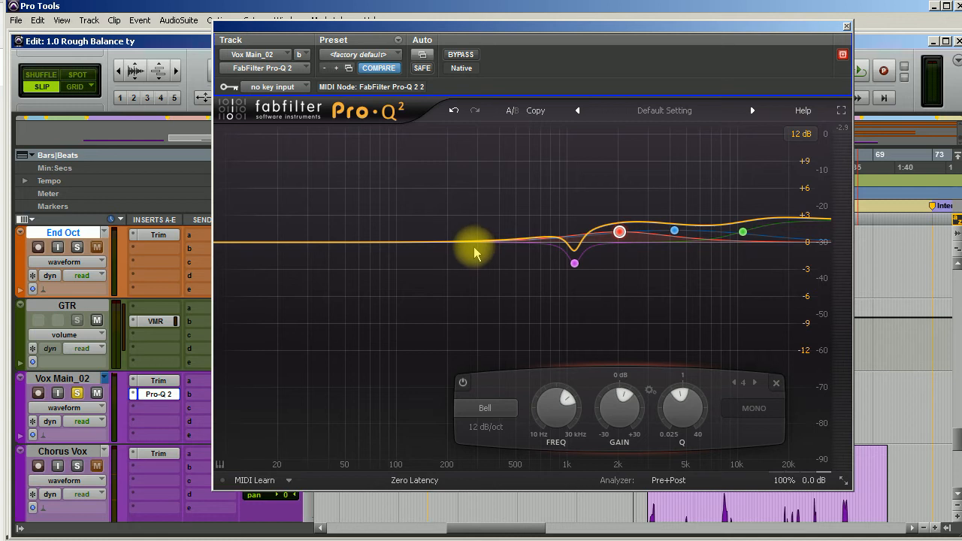
drag(474, 247, 432, 248)
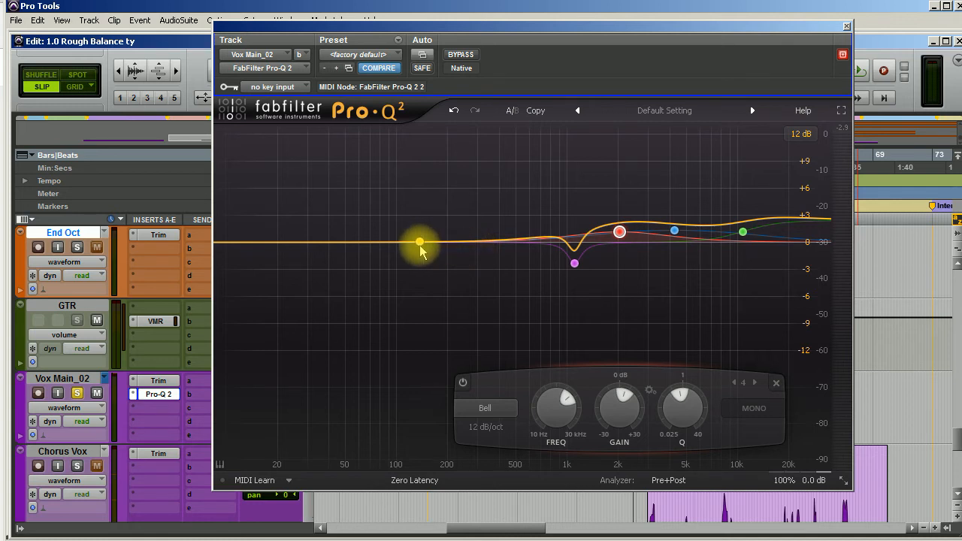
drag(425, 248, 400, 252)
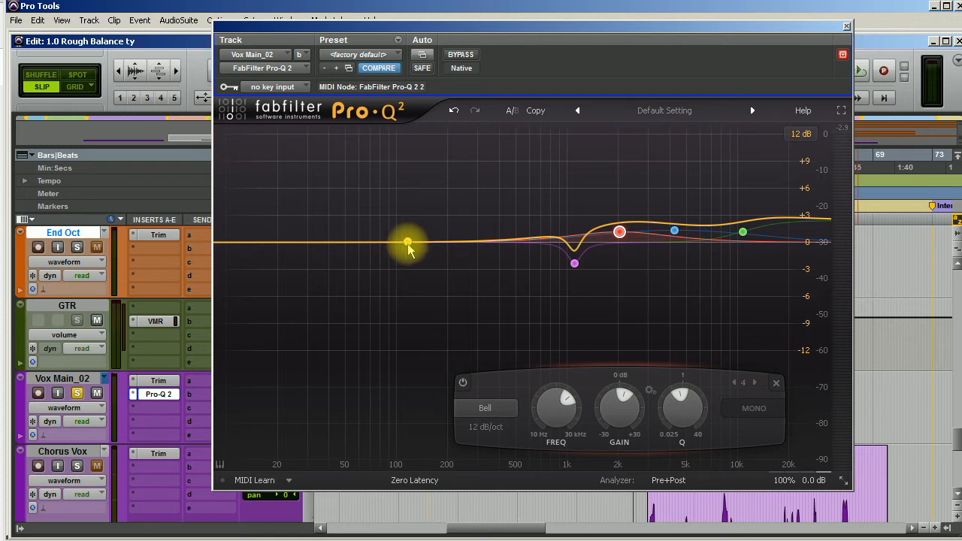
- Add a fifth bell band at about 335 Hz with +1.33 dB and a Q of about 0.63, and deepen the 1.1 kHz cut to about -3.5 dB
click(409, 245)
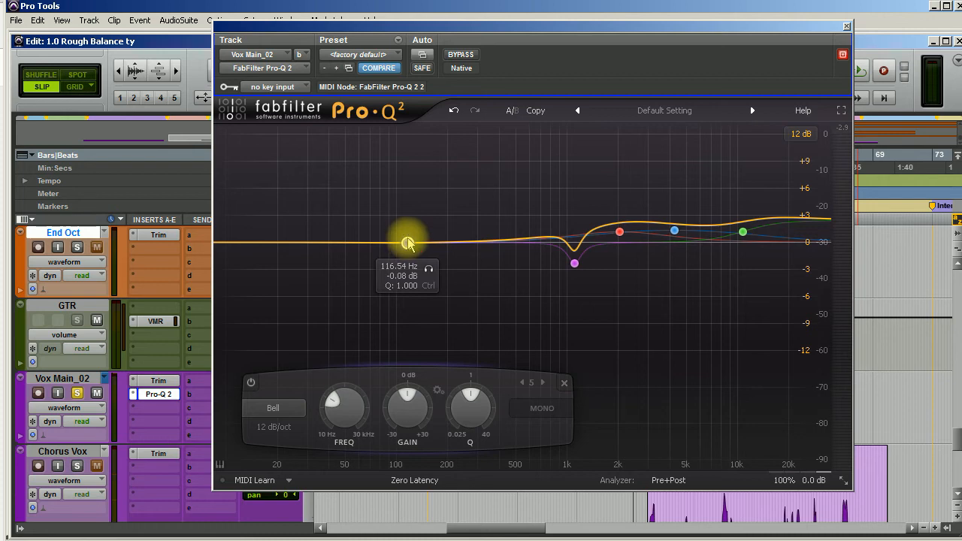
drag(408, 242, 487, 231)
key(space)
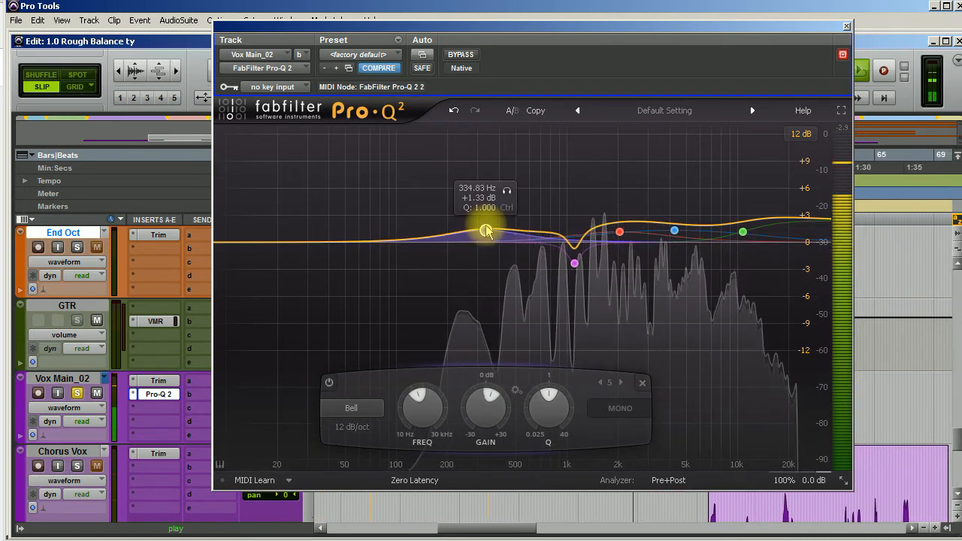
mouse_move(484, 393)
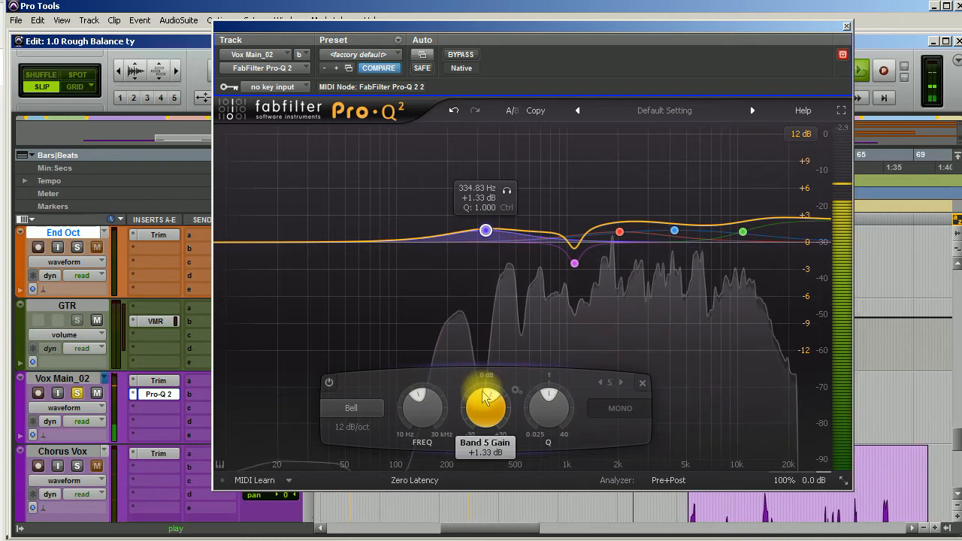
drag(531, 414, 533, 407)
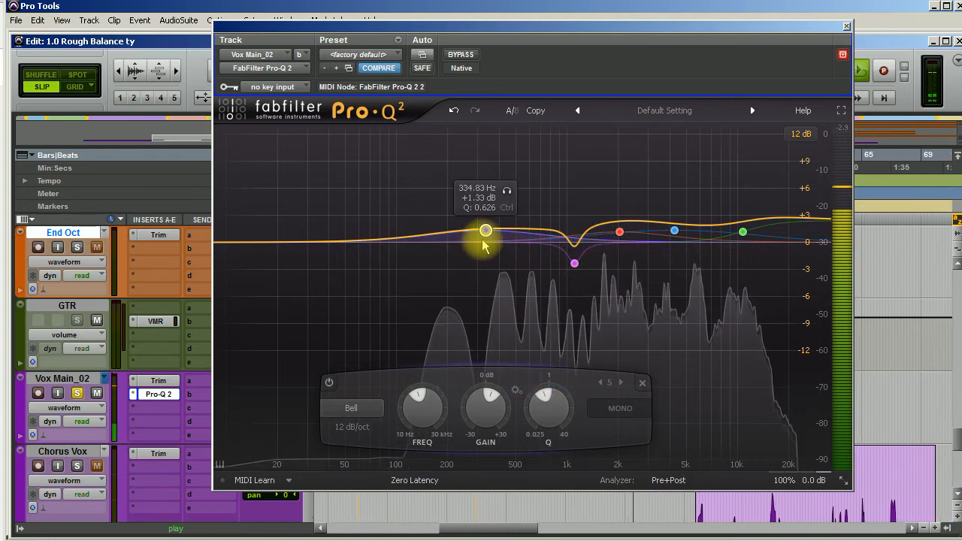
drag(575, 260, 578, 281)
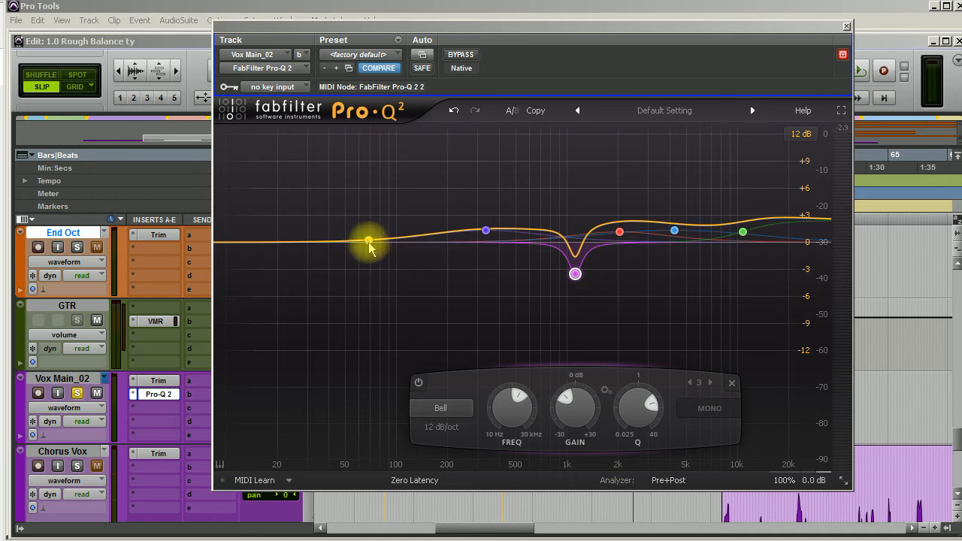
- Add a sixth bell band near 175 Hz, auditioning a boost of about 6.9 dB during playback before returning its gain to about 0 dB
drag(369, 241, 436, 263)
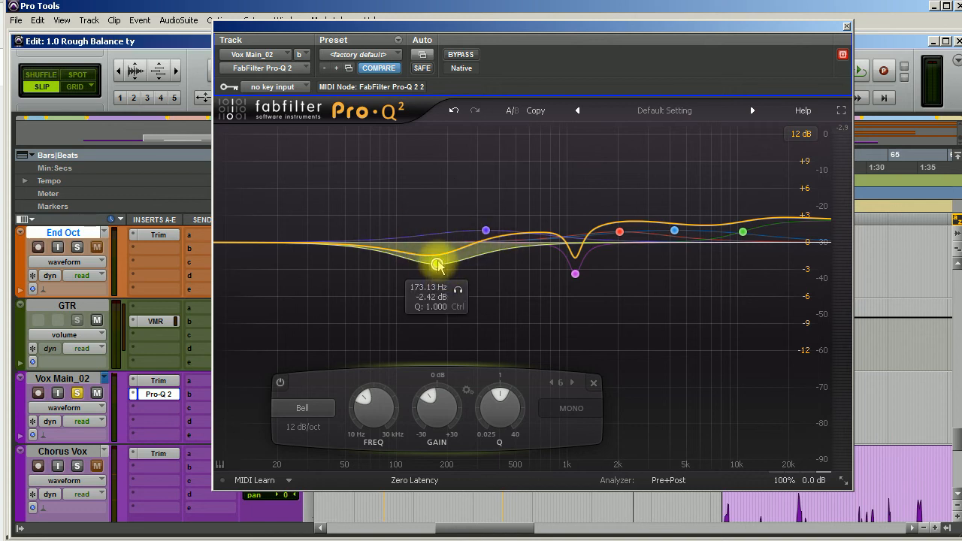
drag(437, 265, 435, 243)
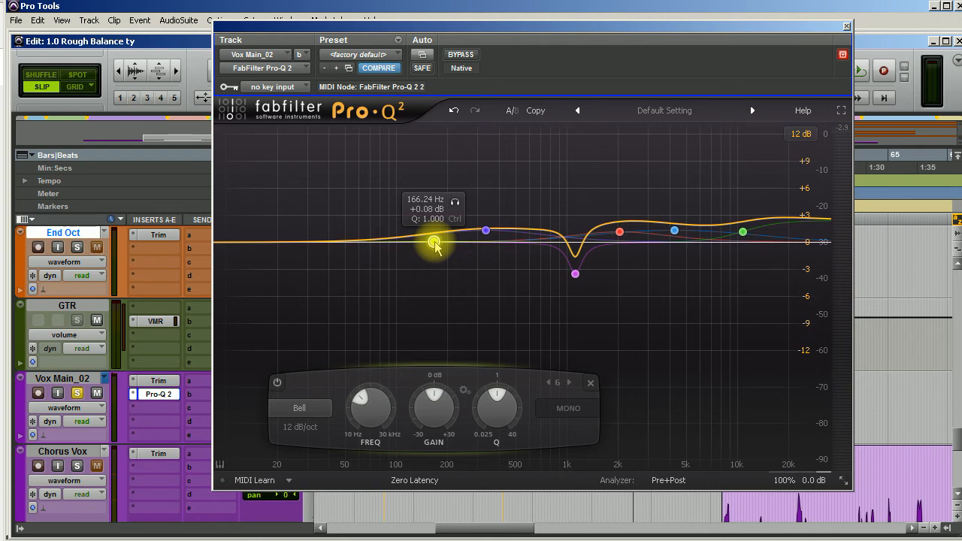
key(space)
drag(434, 243, 440, 183)
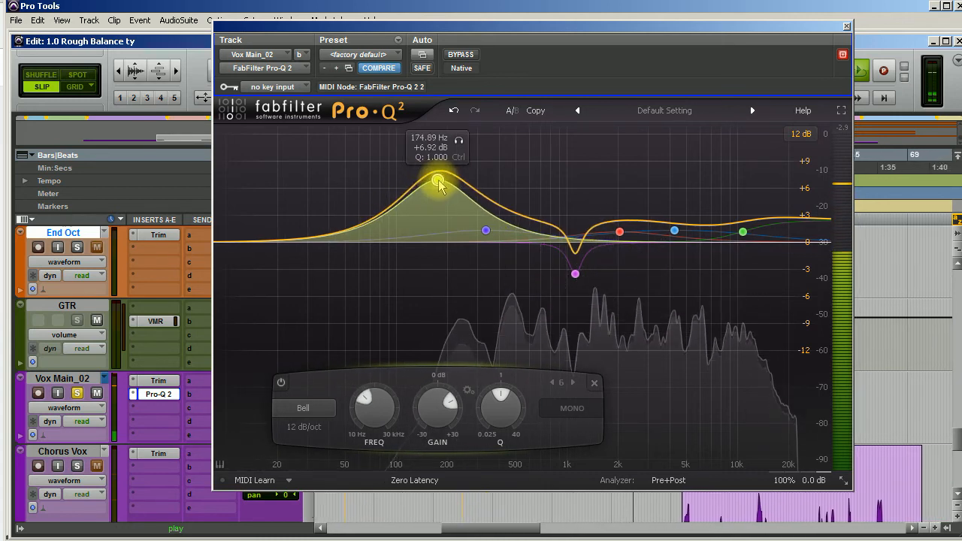
drag(440, 184, 439, 246)
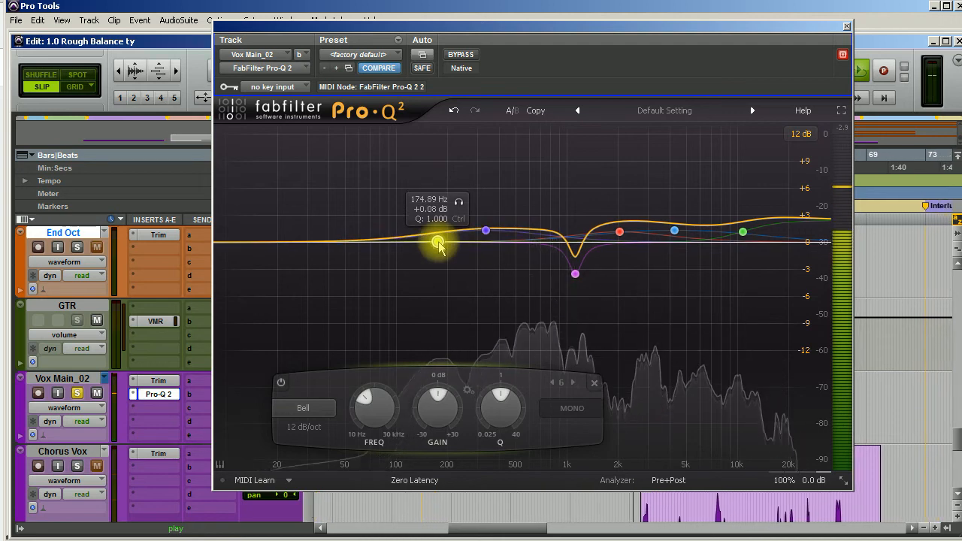
key(space)
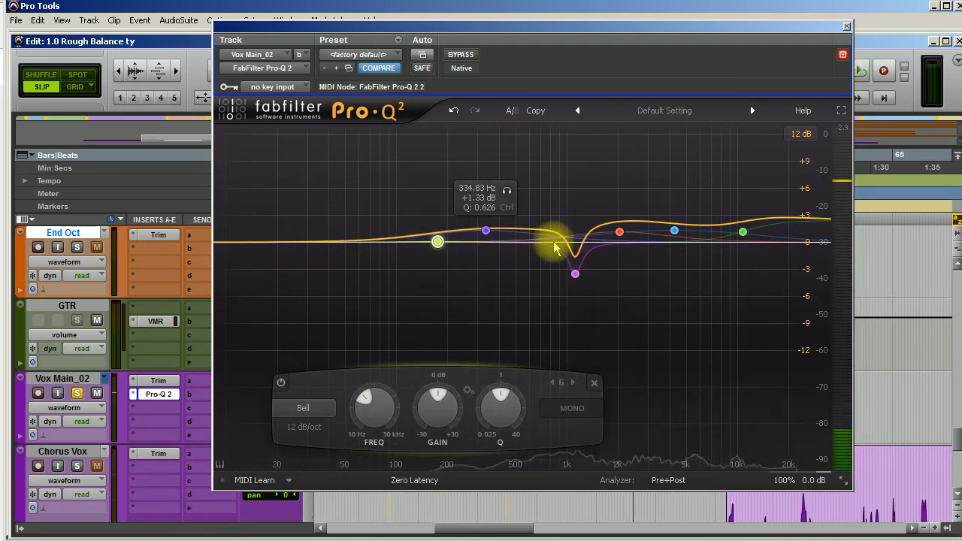
- Add a 12 dB/oct low-cut band and raise its cutoff to about 98 Hz with a Q of about 0.98
double_click(238, 244)
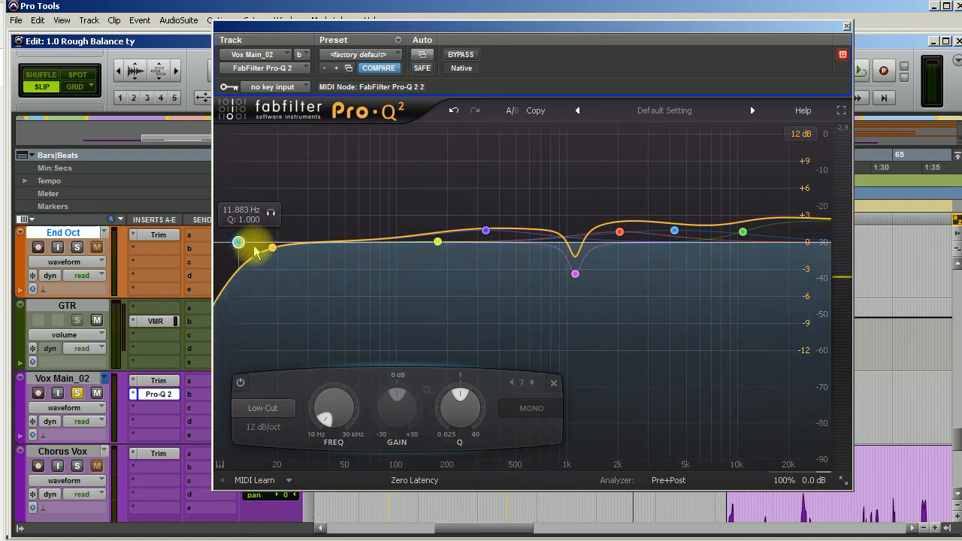
drag(241, 245, 301, 246)
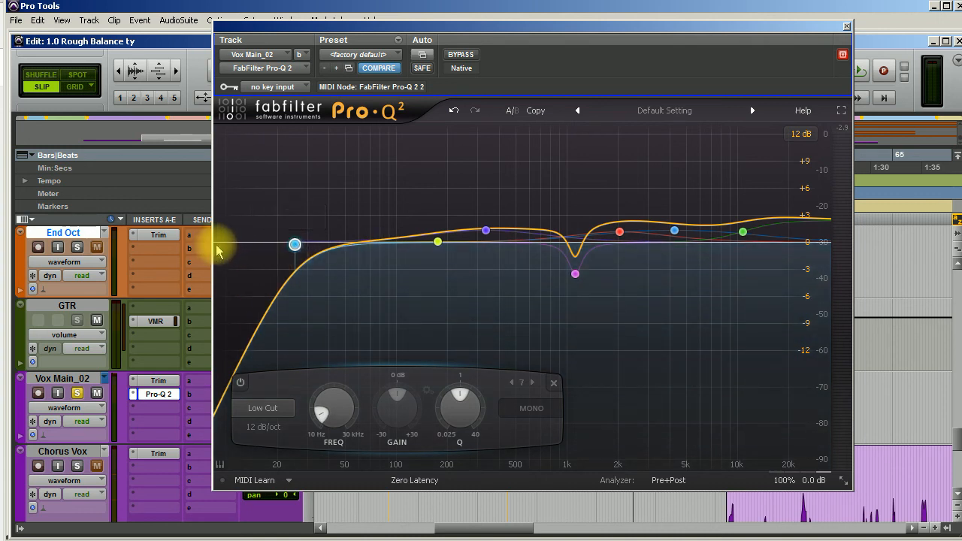
mouse_move(294, 247)
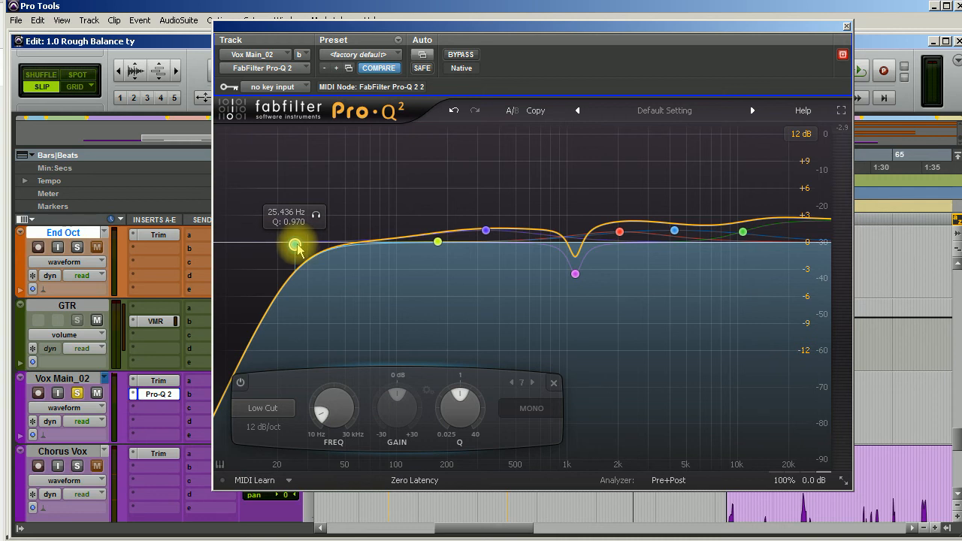
drag(296, 247, 399, 252)
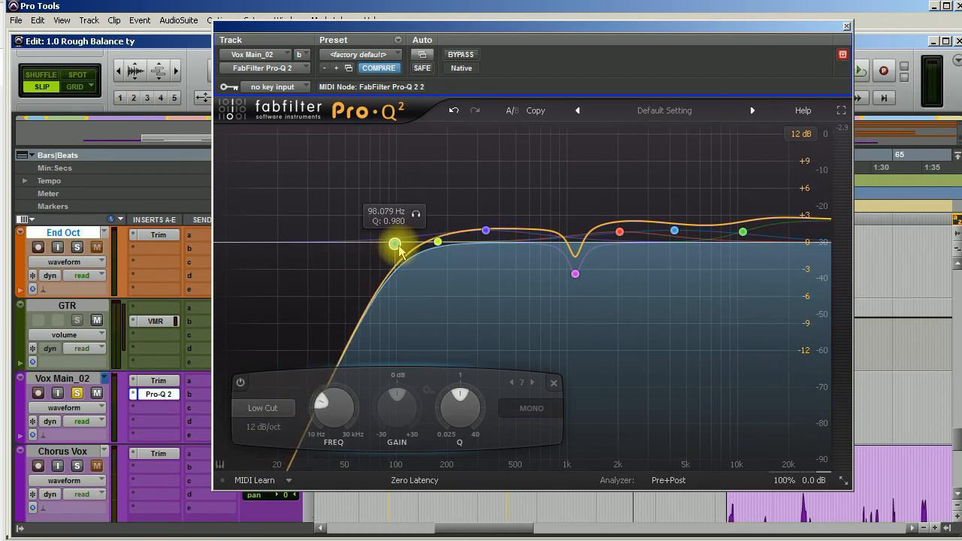
- Compare the vocal with the EQ bypassed and active during playback, leaving it active and closing the plug-in window
key(space)
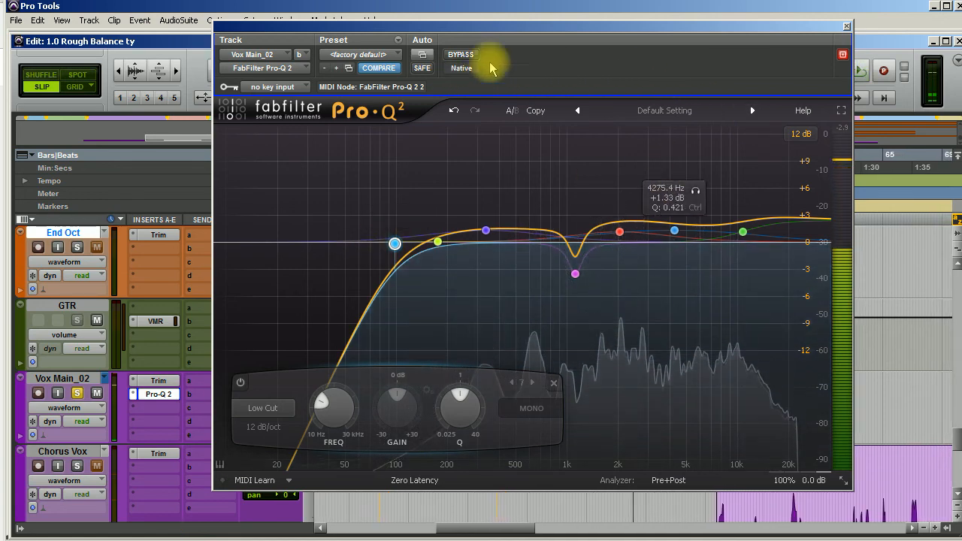
click(461, 54)
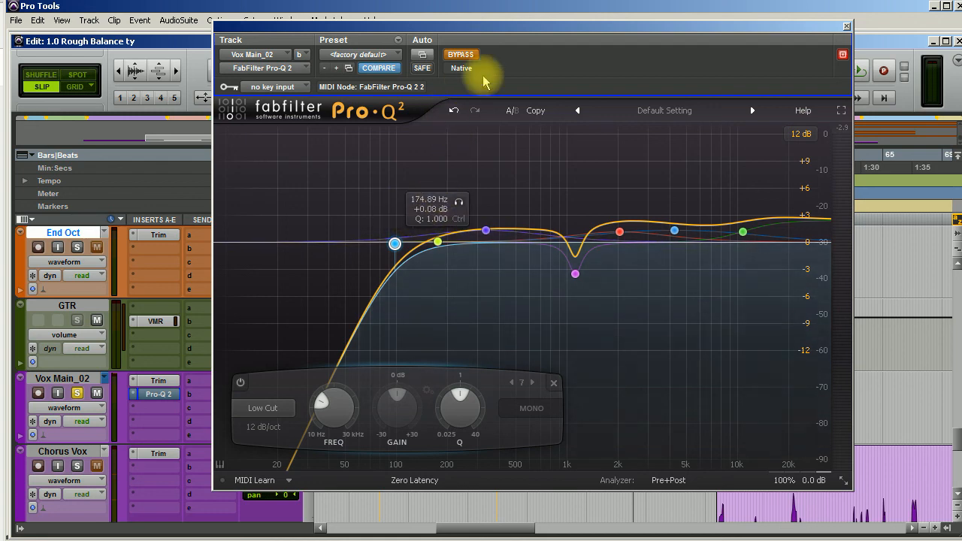
click(461, 56)
click(461, 57)
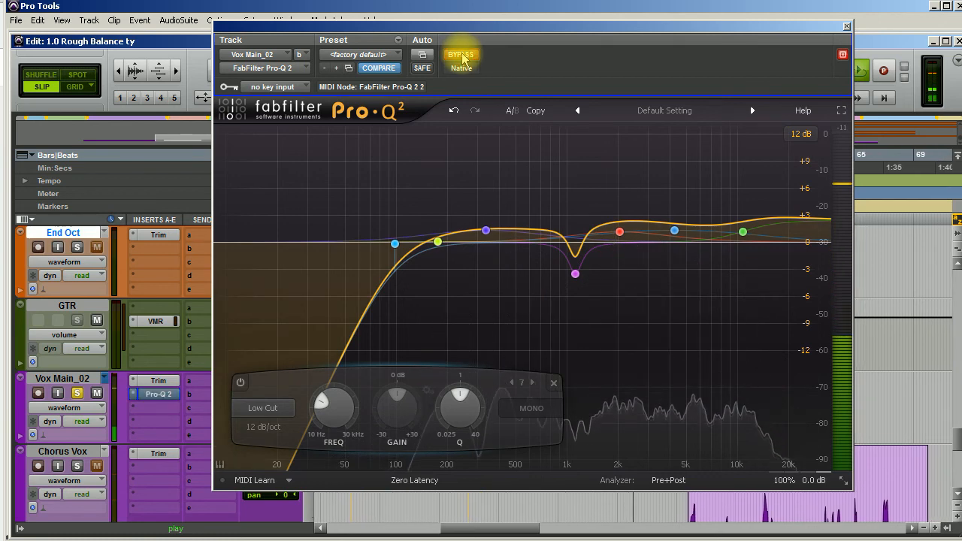
click(462, 58)
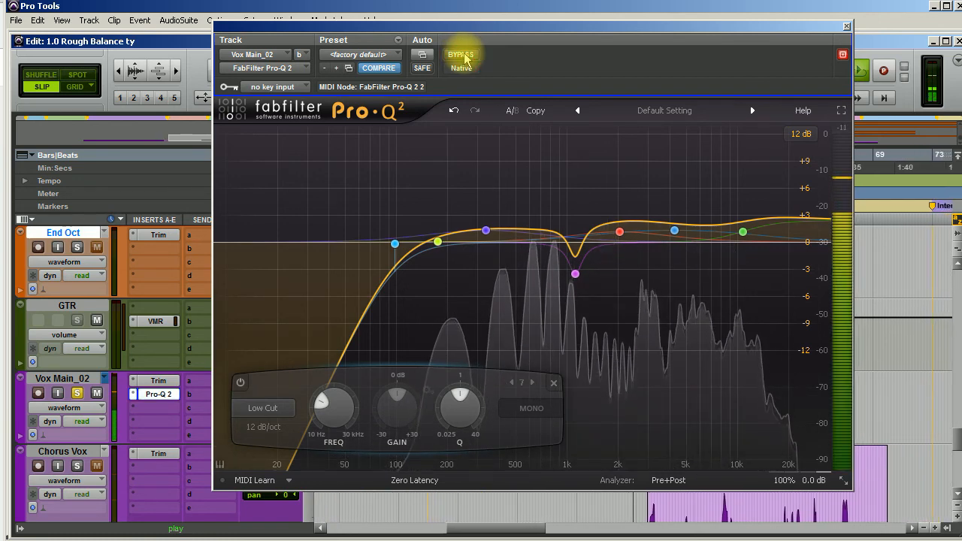
click(464, 56)
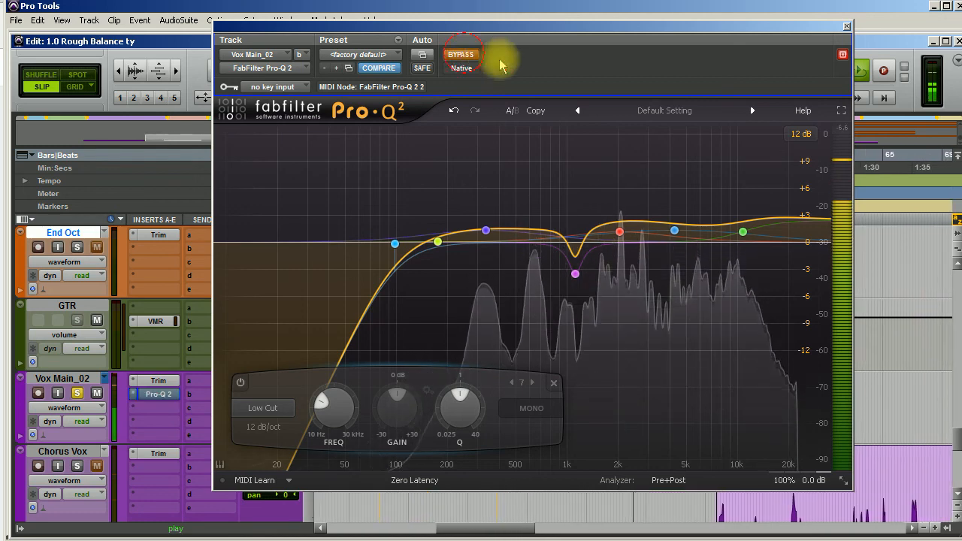
click(461, 55)
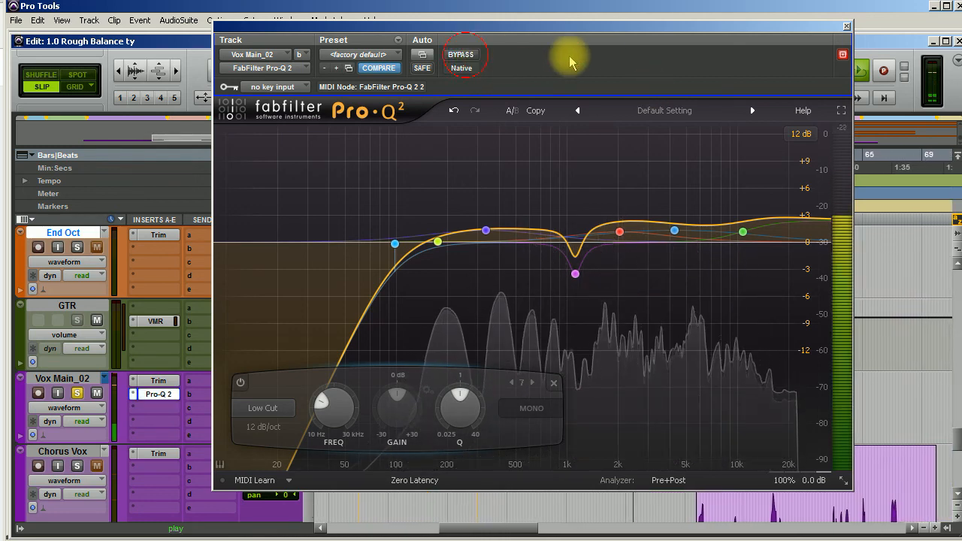
click(850, 26)
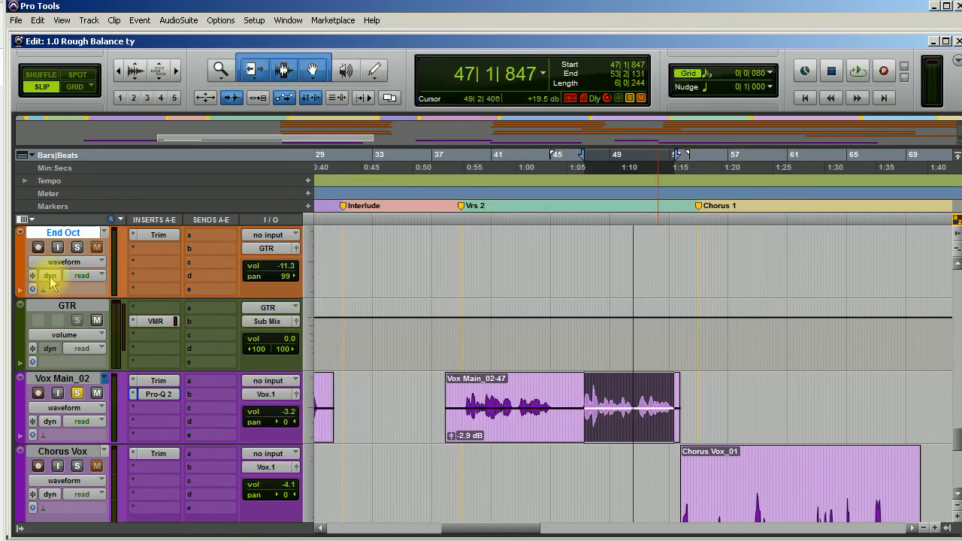